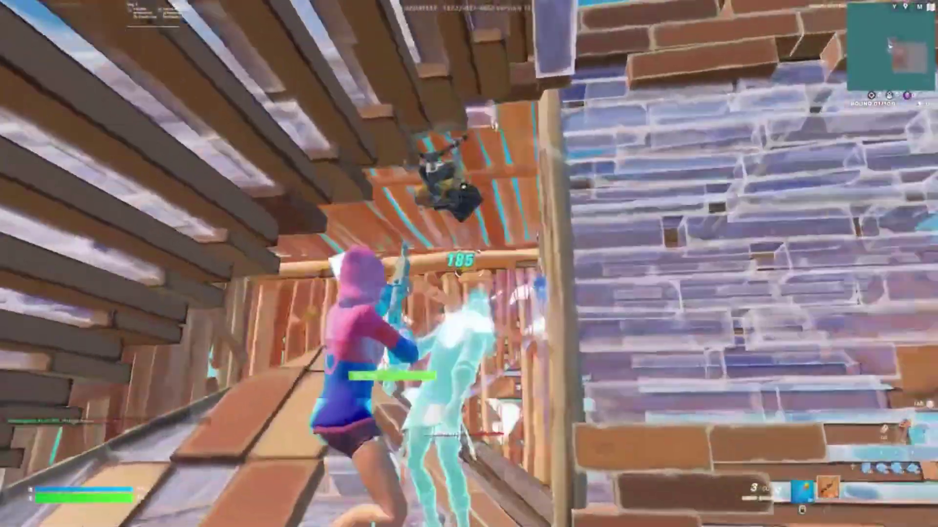
# - Search for GearUp Booster and open its Red Dead Redemption boost details
pyautogui.click(469, 264)
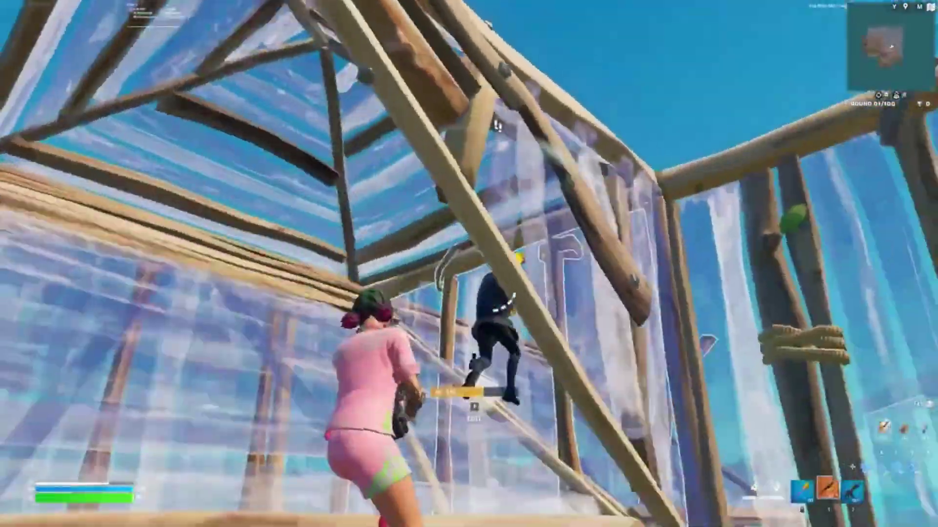
pyautogui.click(469, 264)
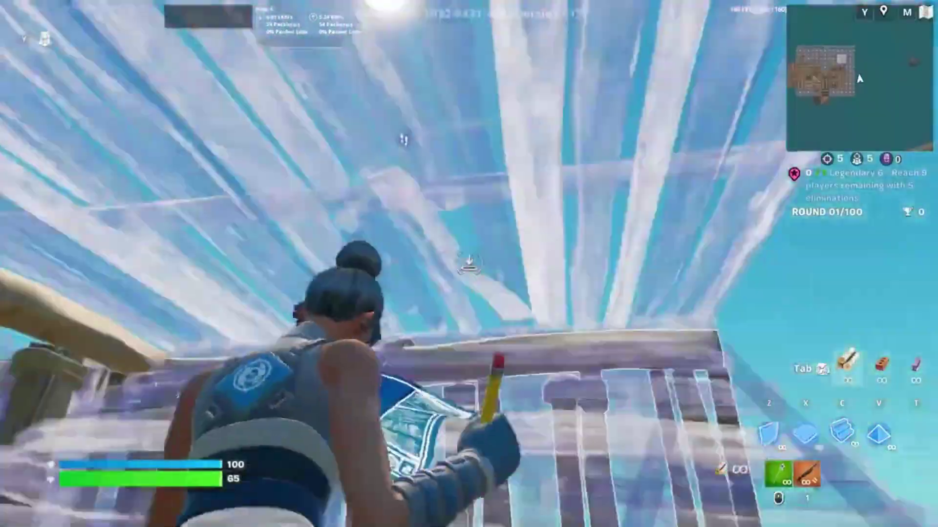
pyautogui.click(468, 264)
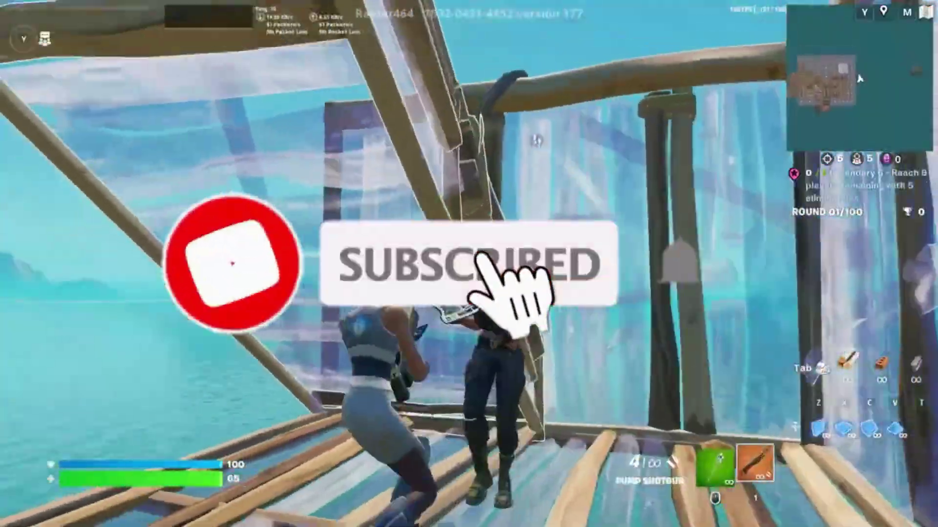
pyautogui.click(469, 264)
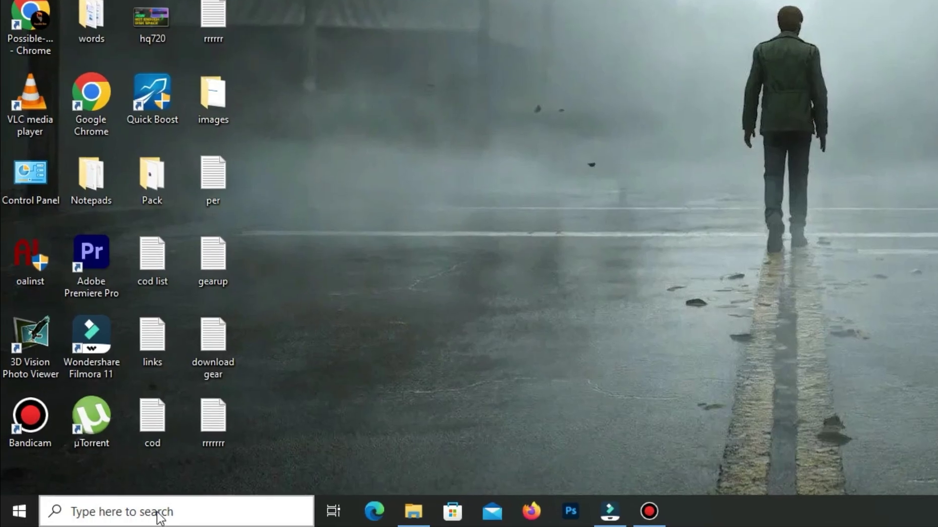
pyautogui.click(113, 517)
pyautogui.write('gearup b')
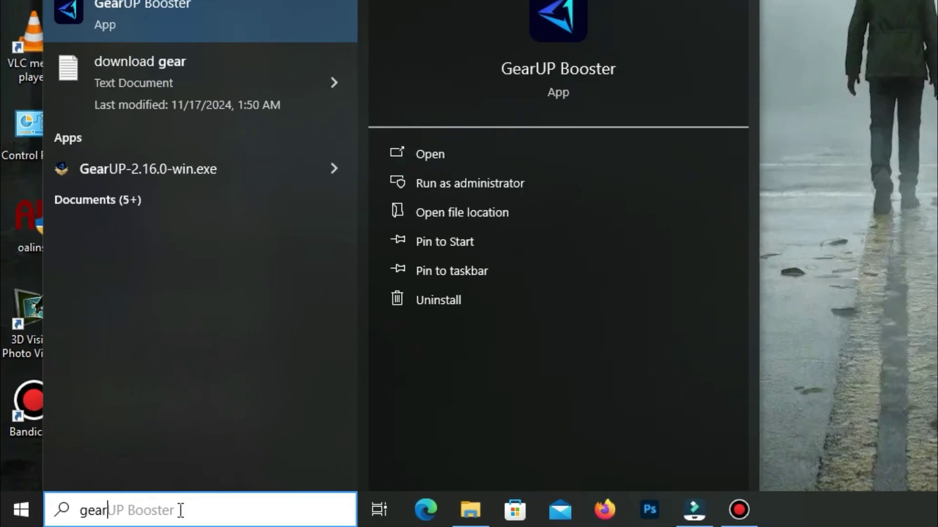
pyautogui.write('ooster')
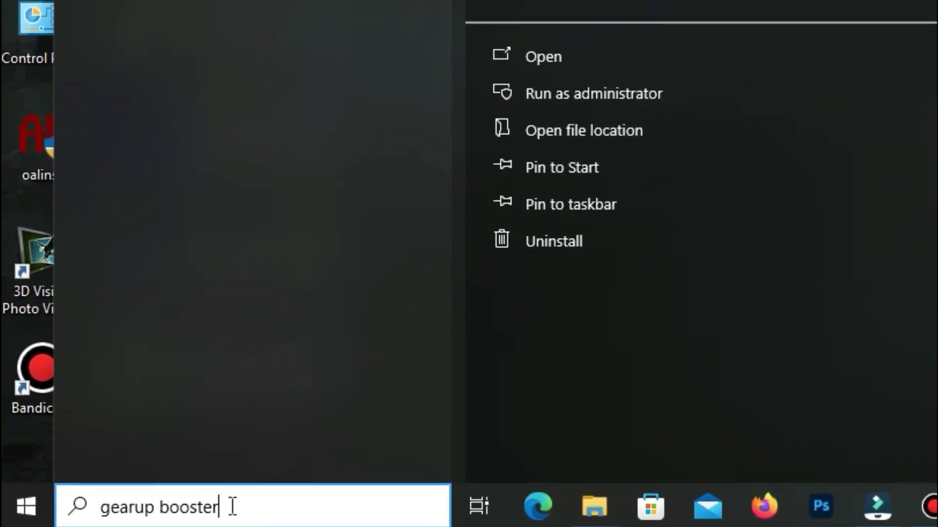
pyautogui.moveTo(233, 507); pyautogui.dragTo(73, 508)
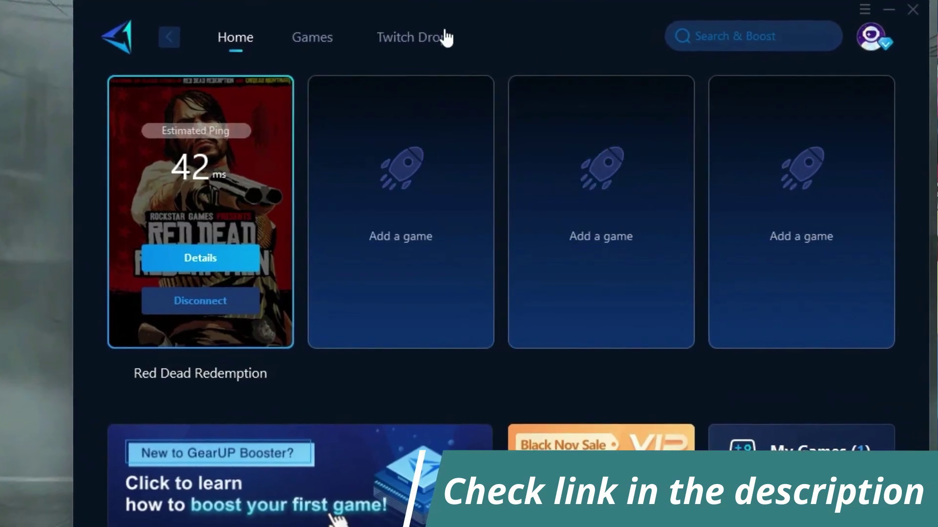
pyautogui.click(213, 269)
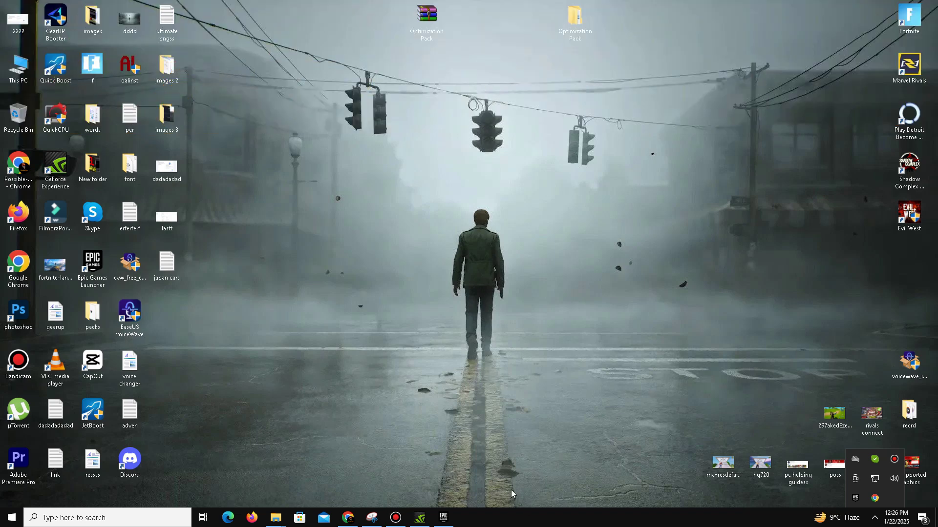
# - In the Epic Games library, open Fortnite's Manage settings from its '...' menu
pyautogui.click(443, 517)
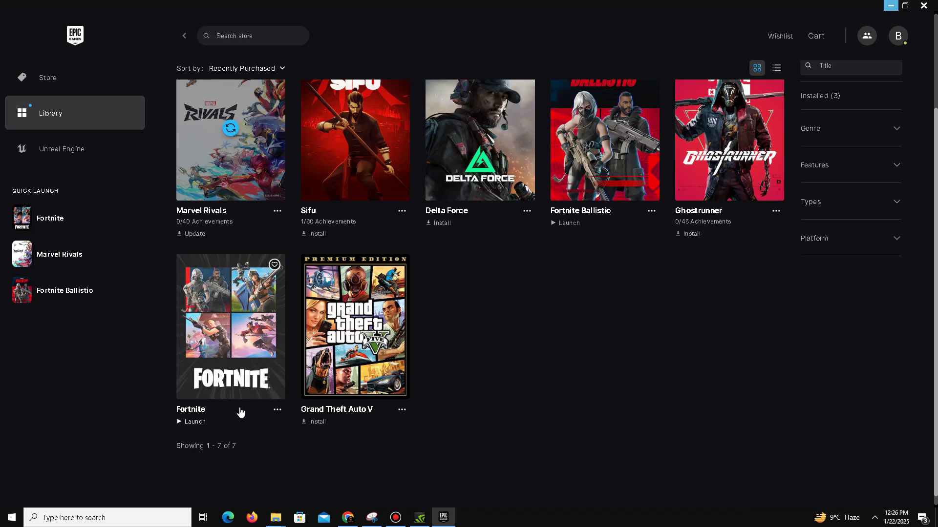
pyautogui.click(277, 410)
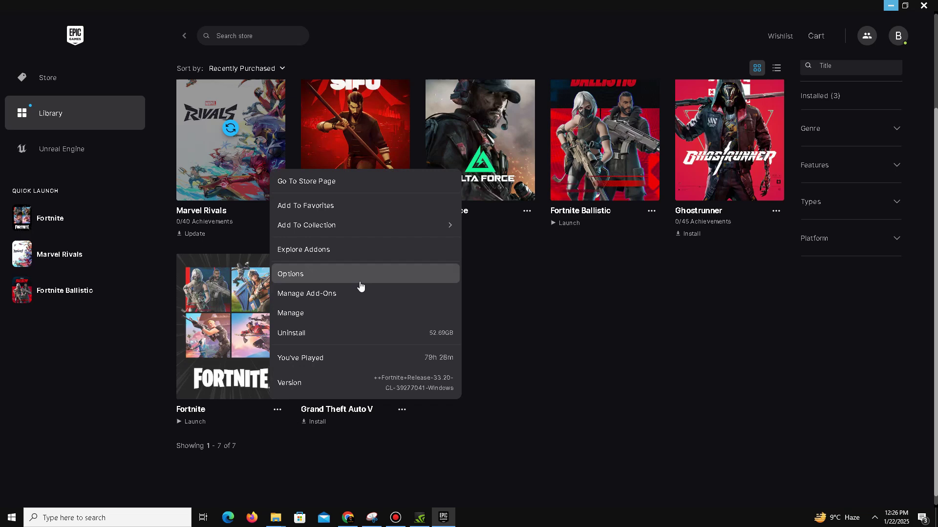
pyautogui.click(302, 315)
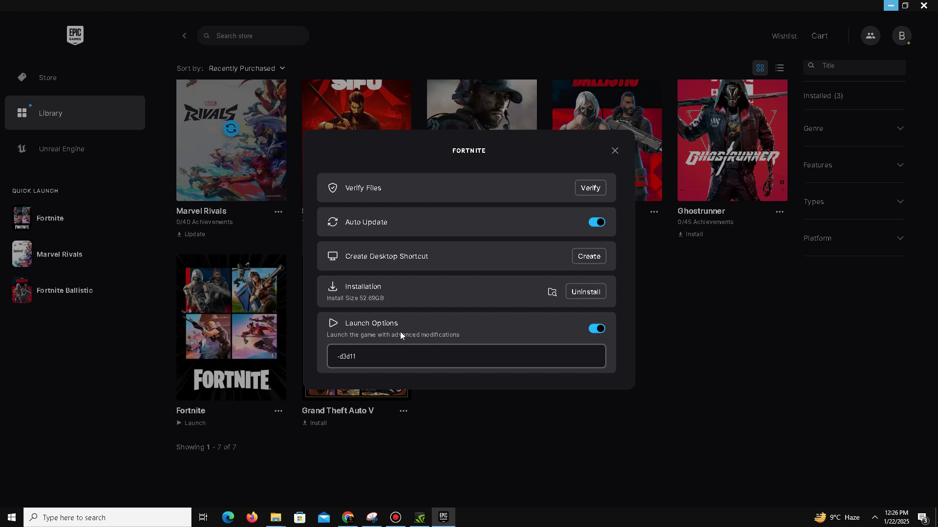
# - Confirm the -d3d11 launch argument and close Fortnite's Manage settings
pyautogui.tripleClick(386, 355)
pyautogui.click(615, 151)
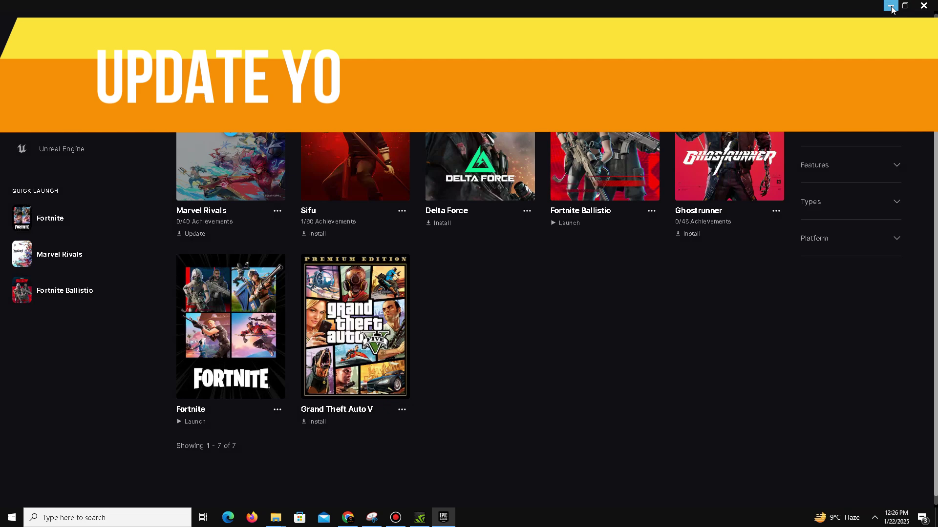
# - Minimize Epic, confirm in GeForce Experience Drivers that 536.23 is up to date, then minimize it
pyautogui.click(891, 5)
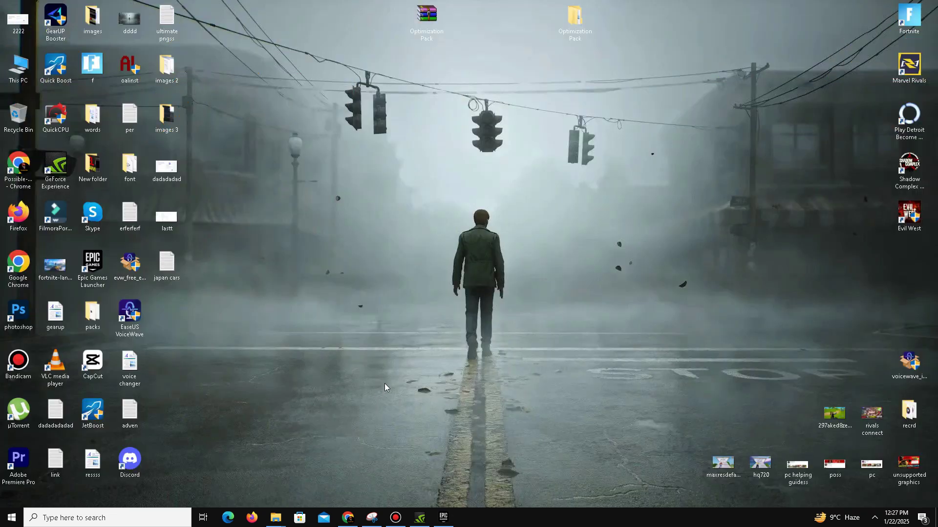
pyautogui.click(419, 519)
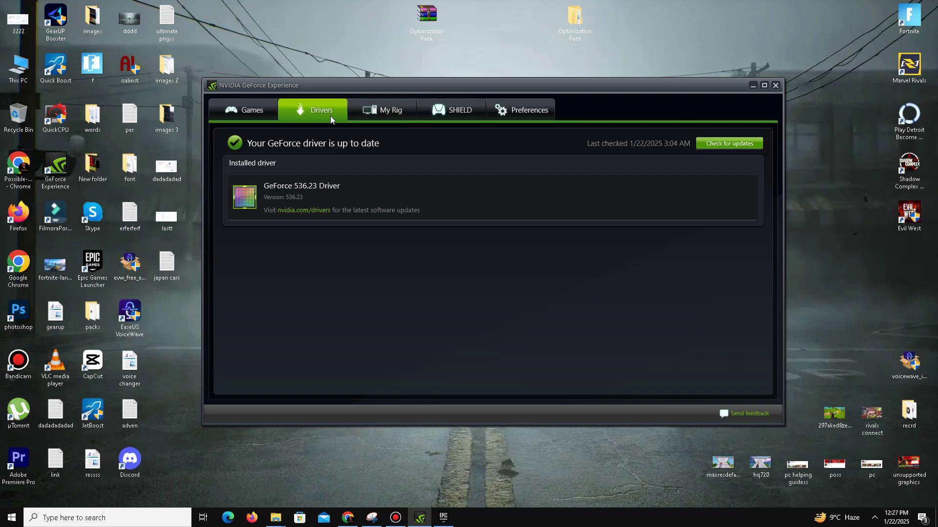
pyautogui.click(720, 144)
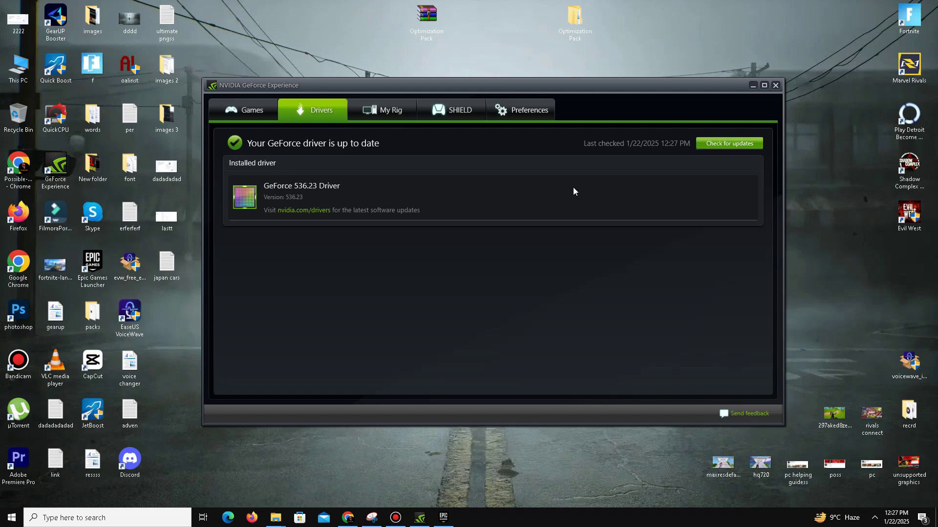
pyautogui.click(754, 85)
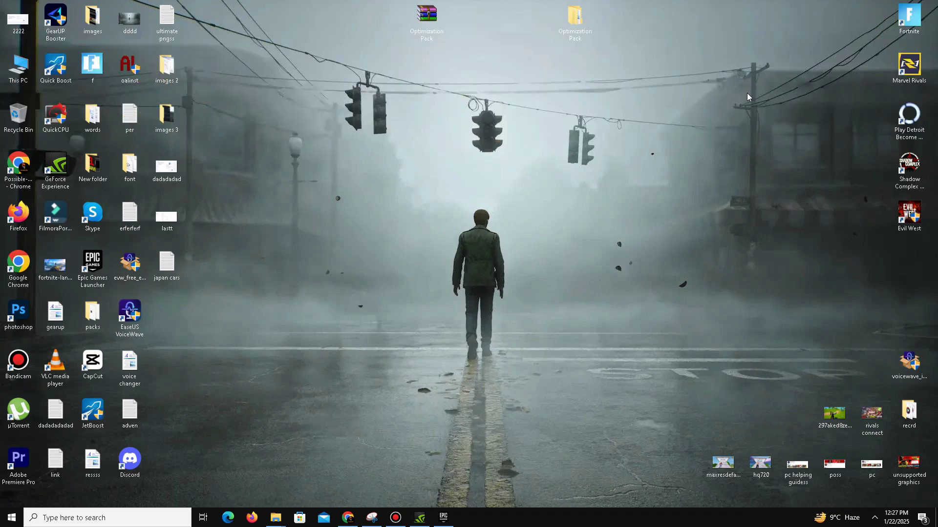
# - Open the C:\Windows\Prefetch folder through the Run box, granting permission
pyautogui.press('super+r')
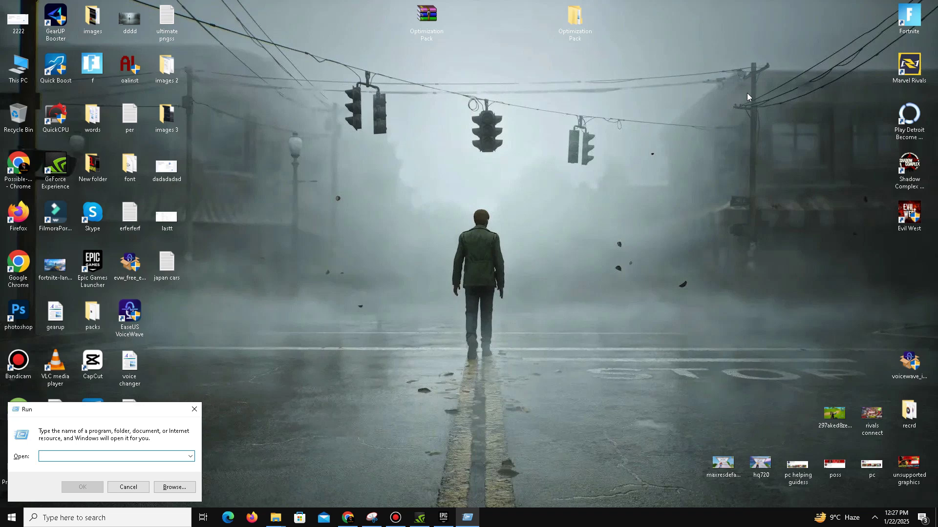
pyautogui.write('p')
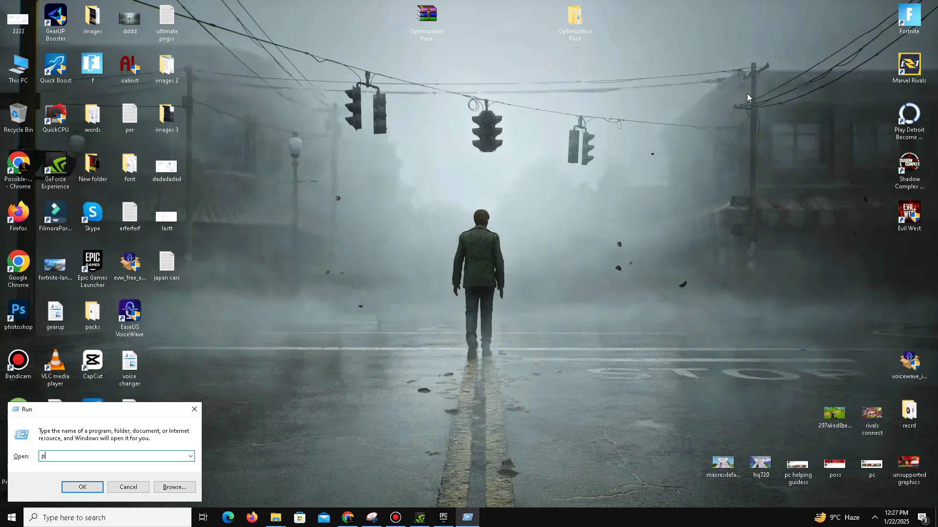
pyautogui.write('refetch')
pyautogui.press('Return')
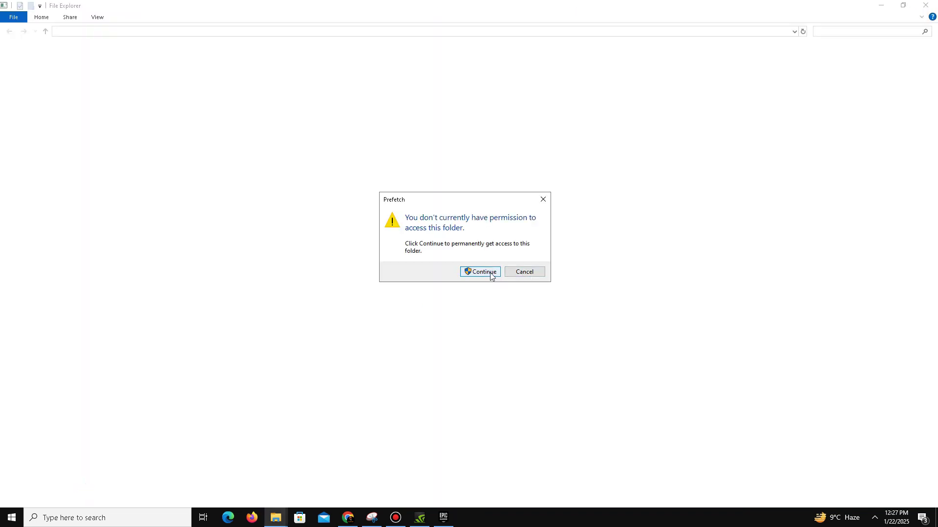
pyautogui.click(491, 274)
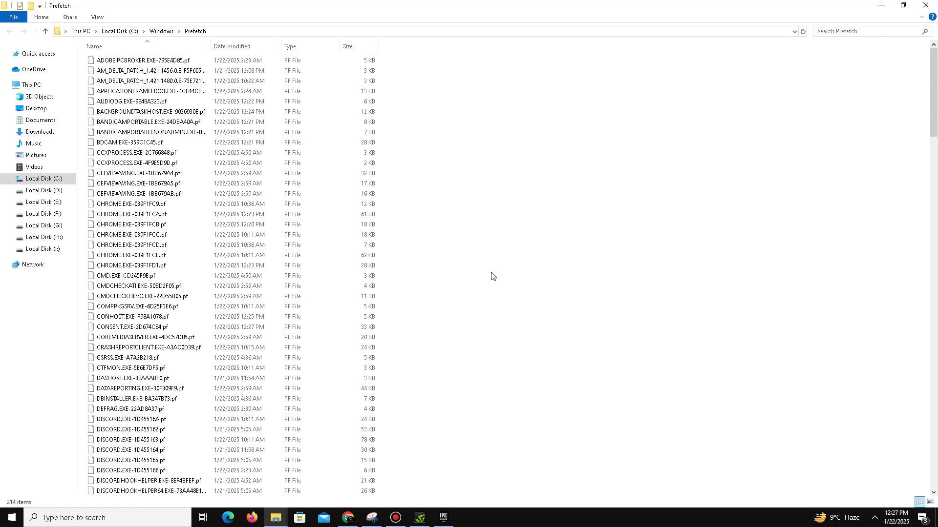
# - Select and delete all files in the Prefetch folder
pyautogui.hotkey('ctrl', 'a')
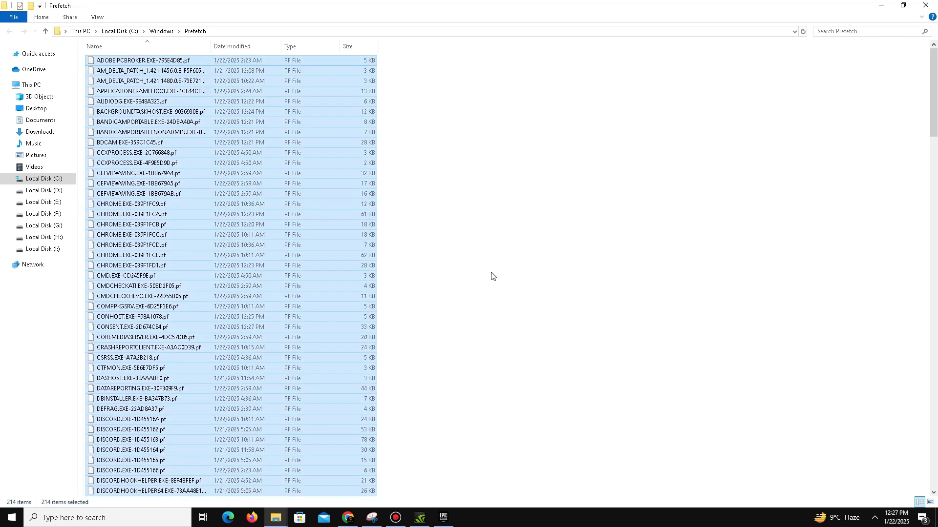
pyautogui.rightClick(264, 259)
pyautogui.click(315, 383)
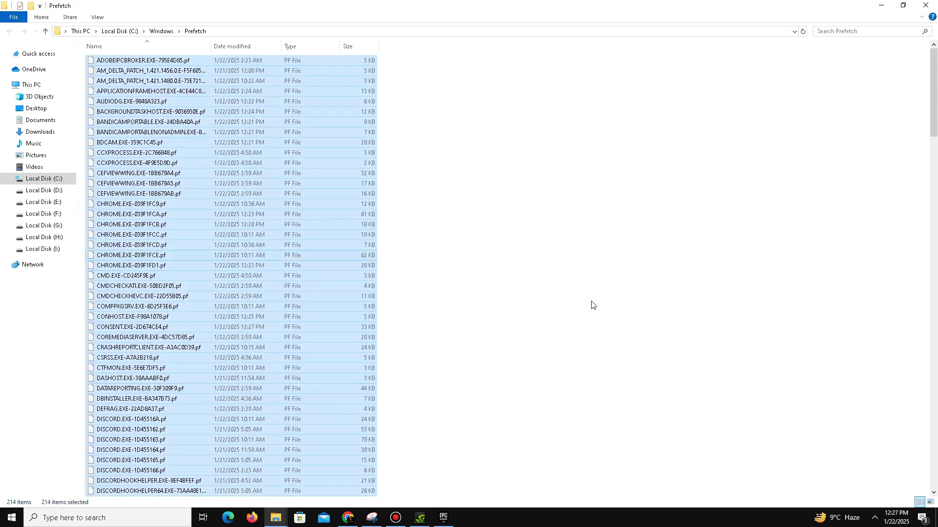
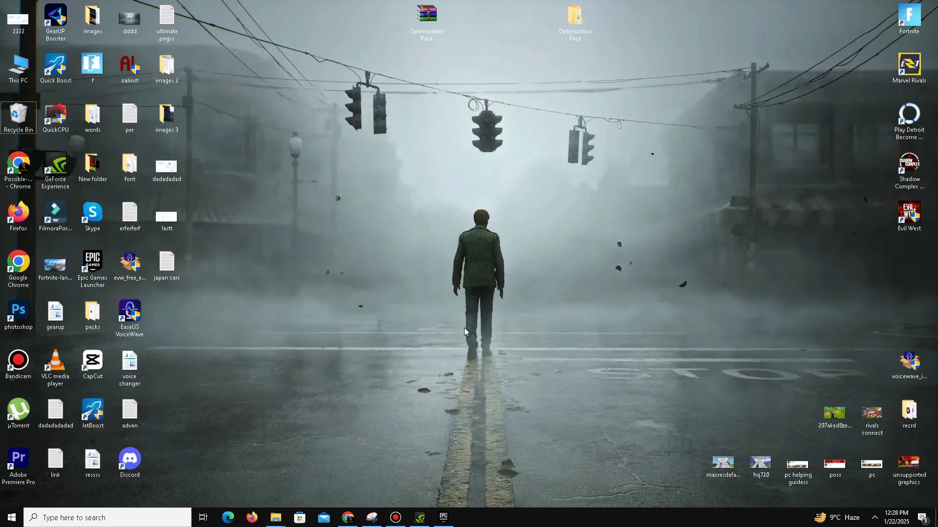
# - Run %temp% from the Run dialog to open the Temp folder
pyautogui.press('super+r')
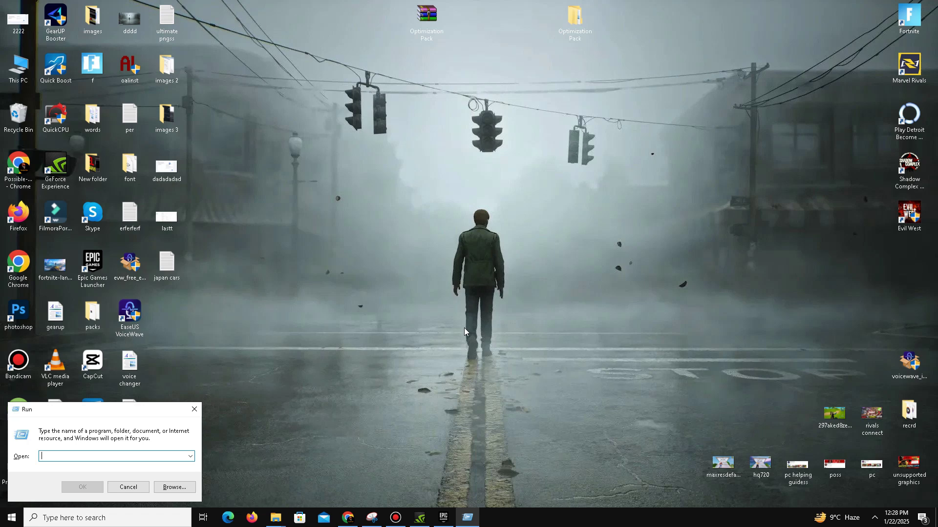
pyautogui.write('%')
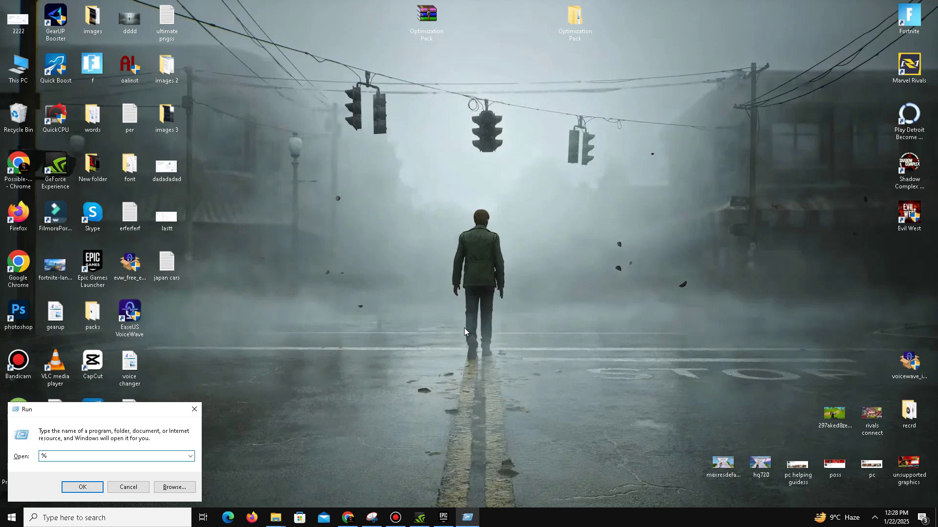
pyautogui.write('temp%')
# - Delete every temp file, skip the 15 in-use items, and close the Temp folder
pyautogui.click(84, 488)
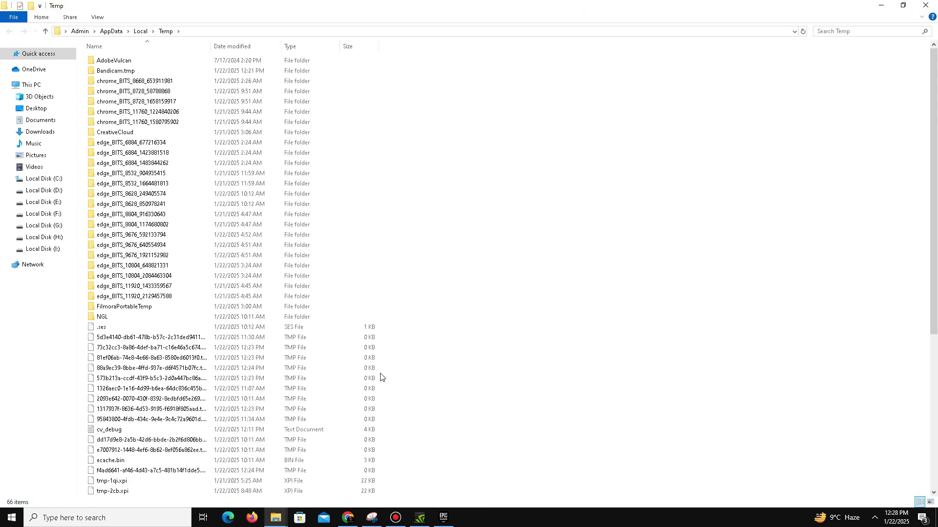
pyautogui.hotkey('ctrl', 'a')
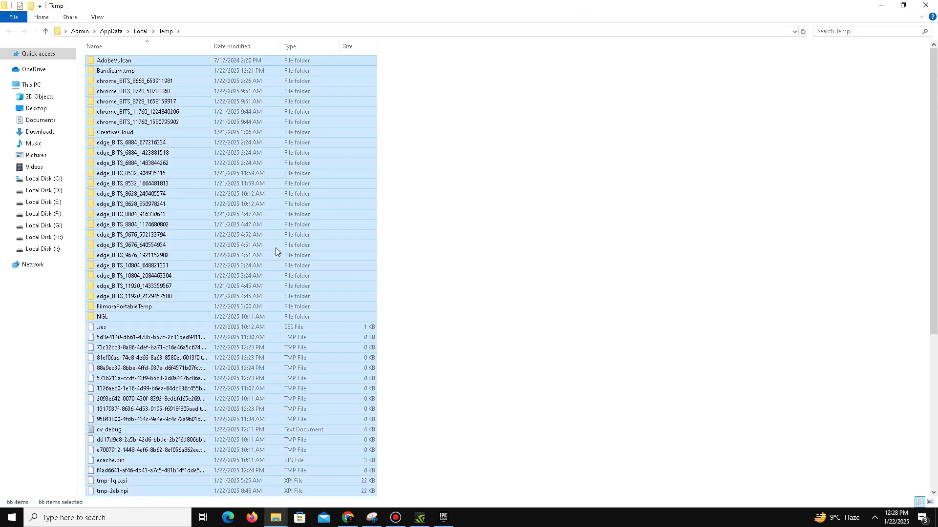
pyautogui.rightClick(252, 250)
pyautogui.click(299, 412)
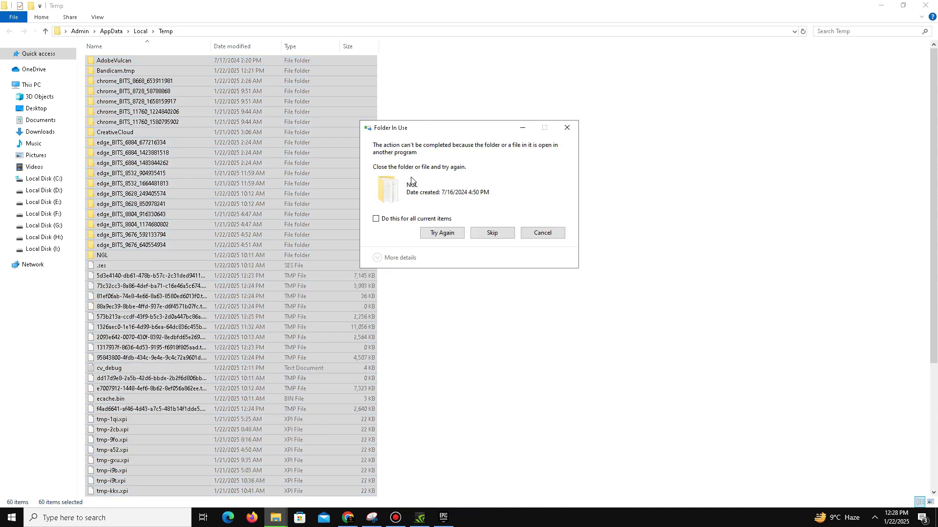
pyautogui.click(394, 219)
pyautogui.click(483, 235)
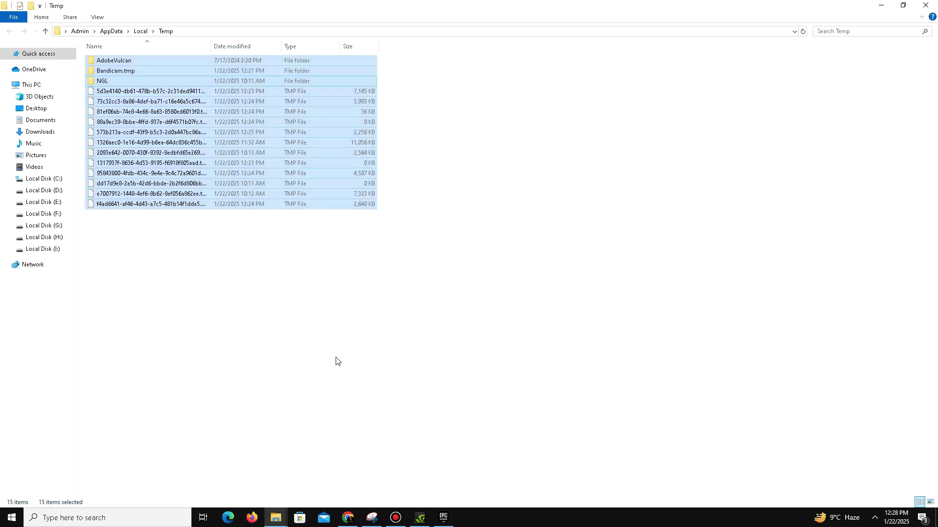
pyautogui.click(926, 5)
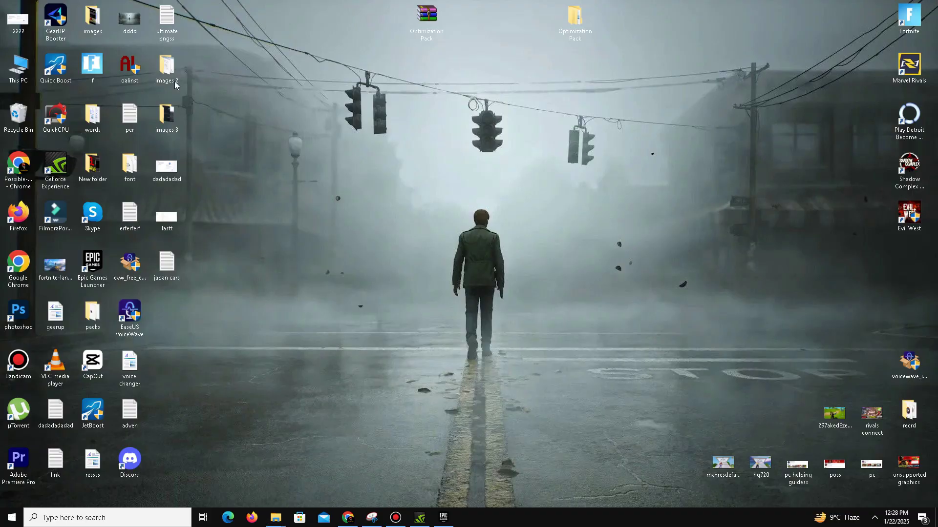
# - Empty the Recycle Bin, confirming permanent deletion of its items
pyautogui.rightClick(20, 119)
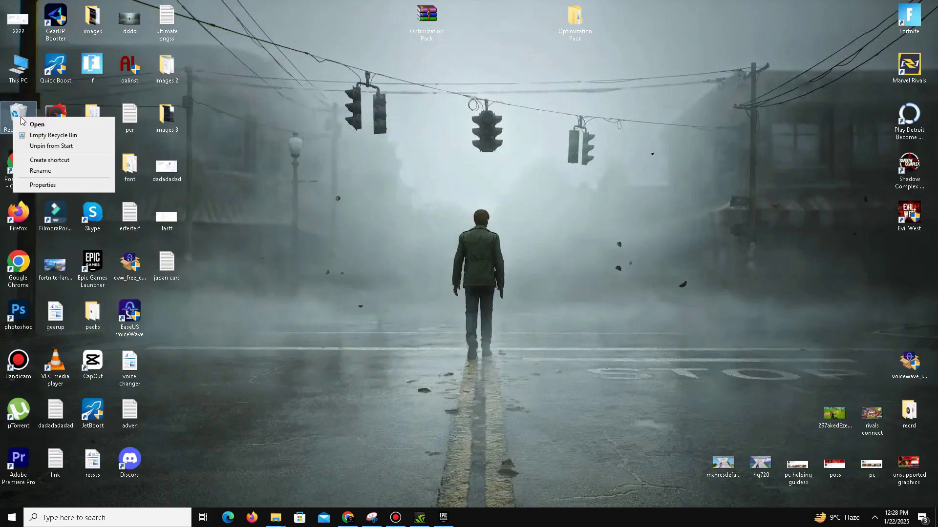
pyautogui.click(52, 135)
pyautogui.click(506, 268)
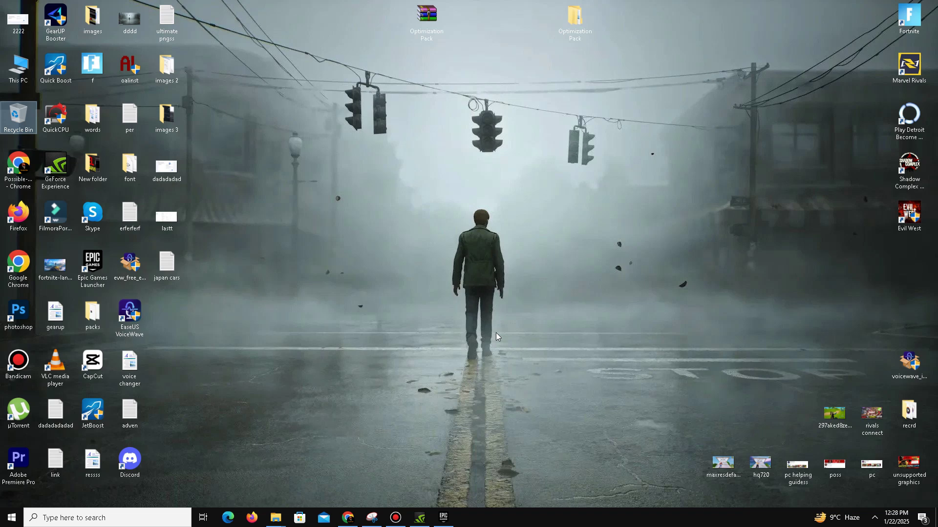
pyautogui.click(96, 520)
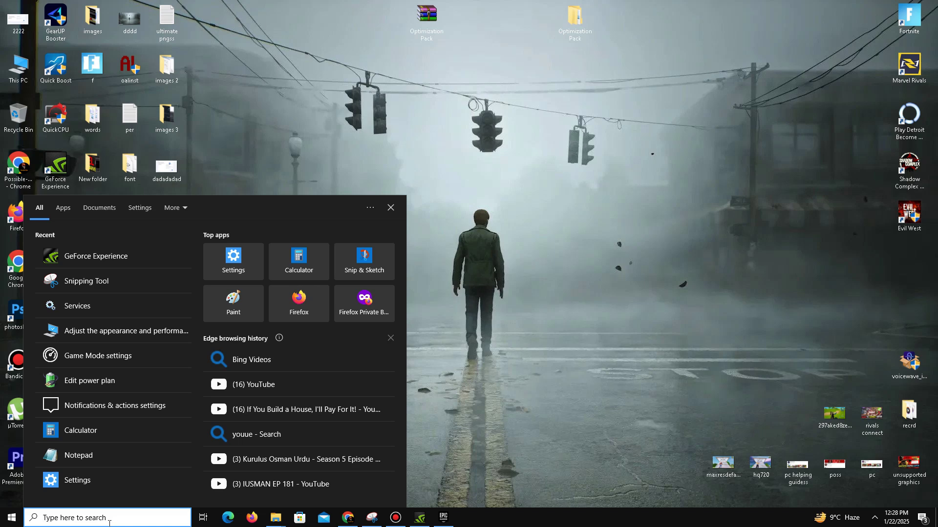
# - Launch Settings via search and review the General privacy options
pyautogui.write('settings')
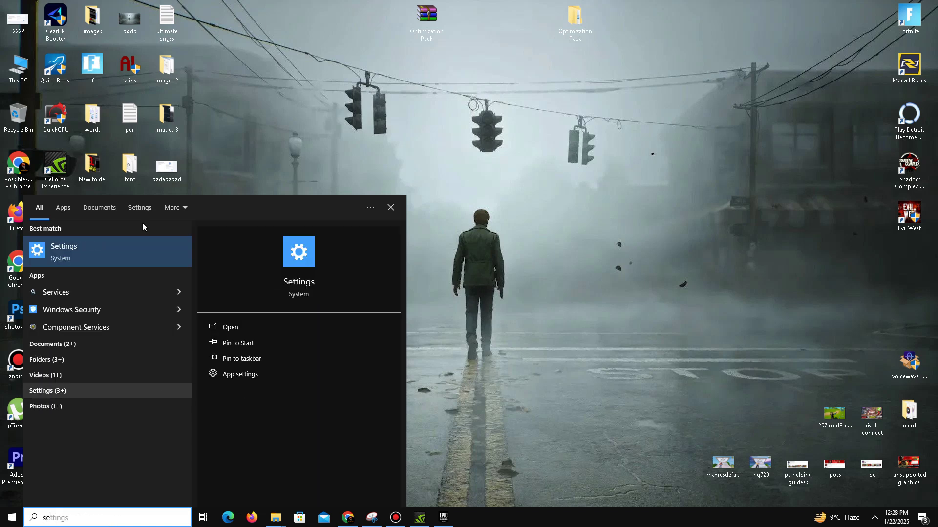
pyautogui.click(98, 249)
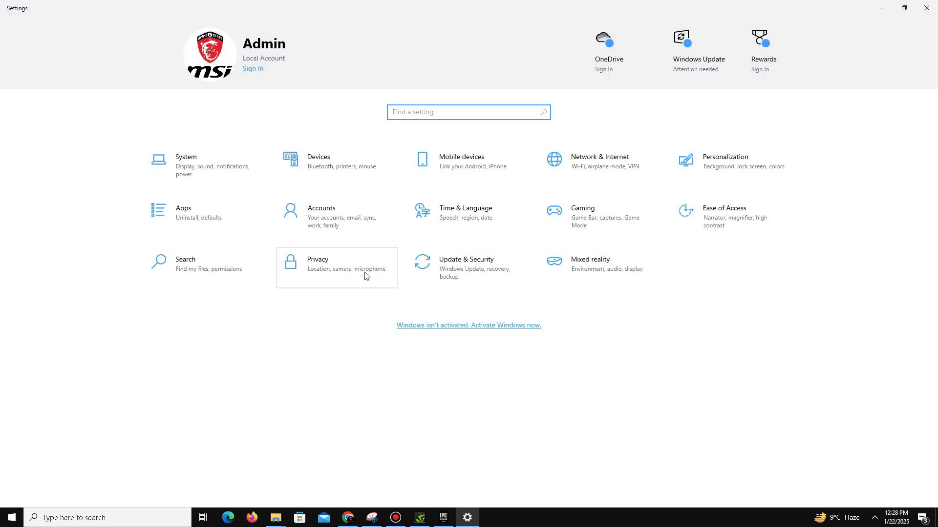
pyautogui.click(320, 275)
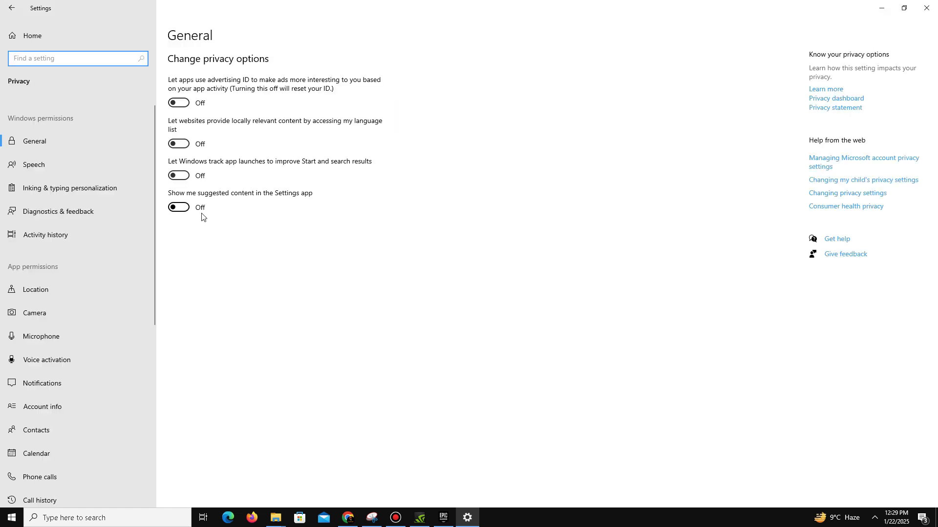
pyautogui.scroll(-5, 34, 367)
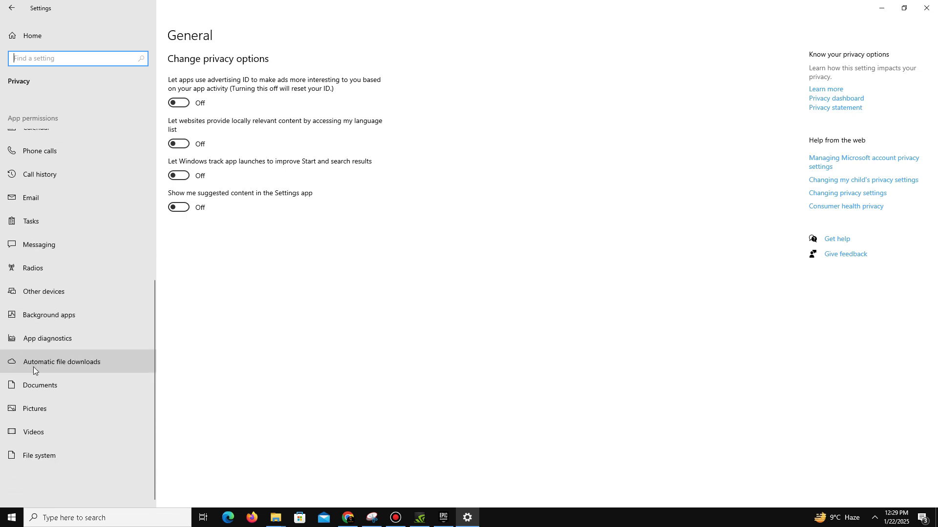
# - Check the Background apps page to confirm background apps are turned off
pyautogui.click(73, 316)
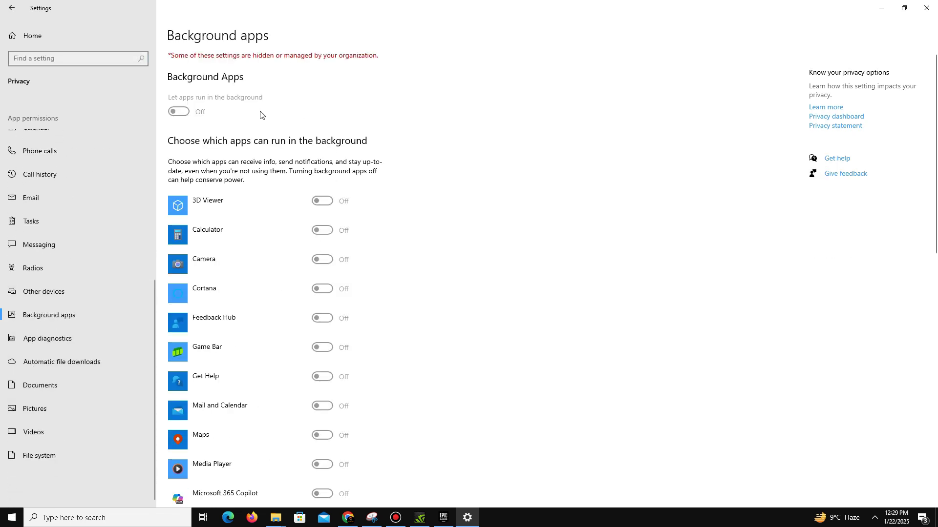
pyautogui.scroll(-8, 314, 299)
pyautogui.scroll(8, 325, 294)
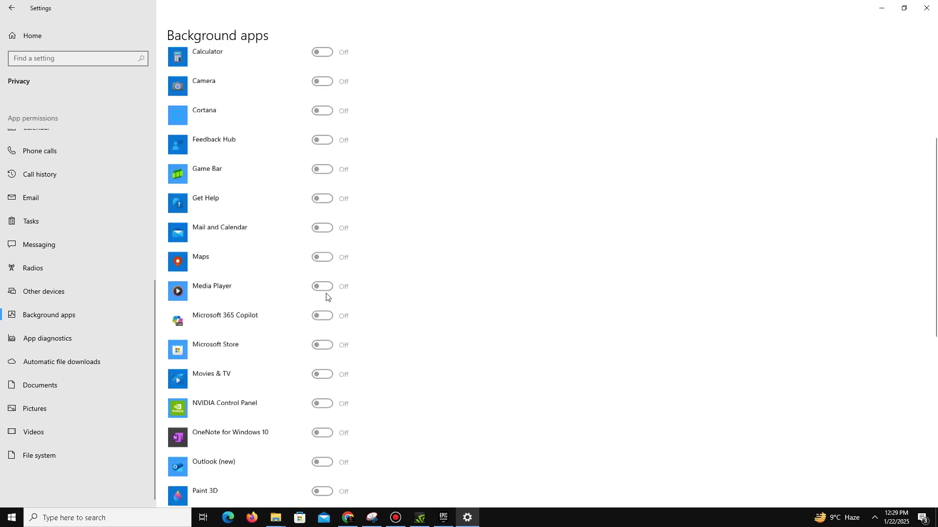
# - In Gaming settings, confirm Game Bar is off and Game Mode is on
pyautogui.click(11, 8)
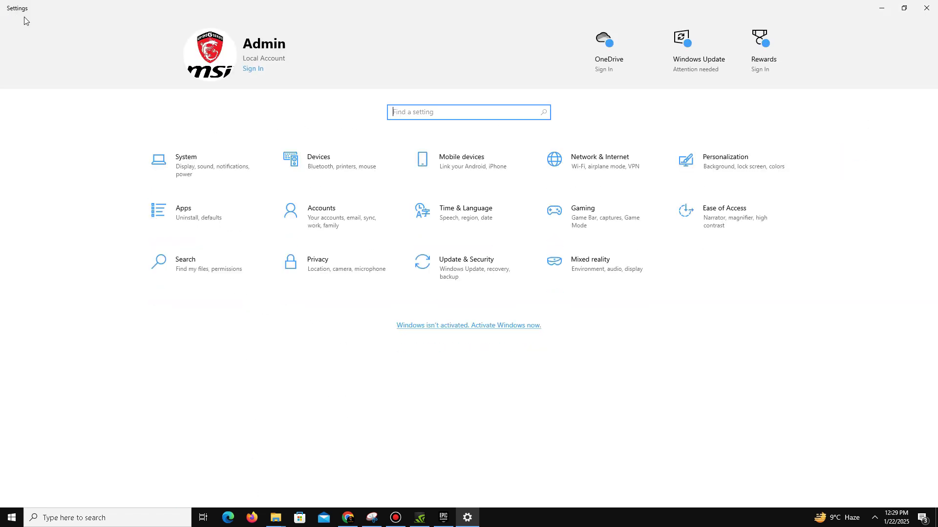
pyautogui.click(574, 221)
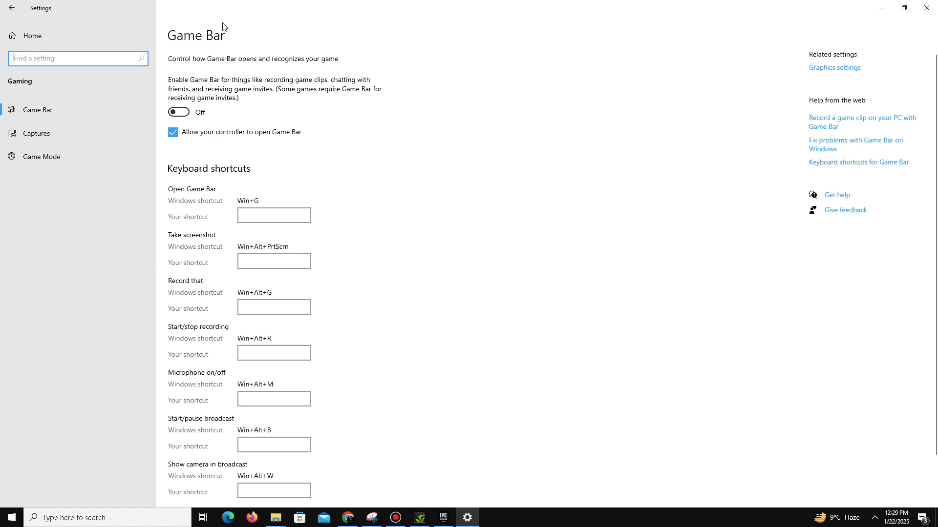
pyautogui.click(60, 156)
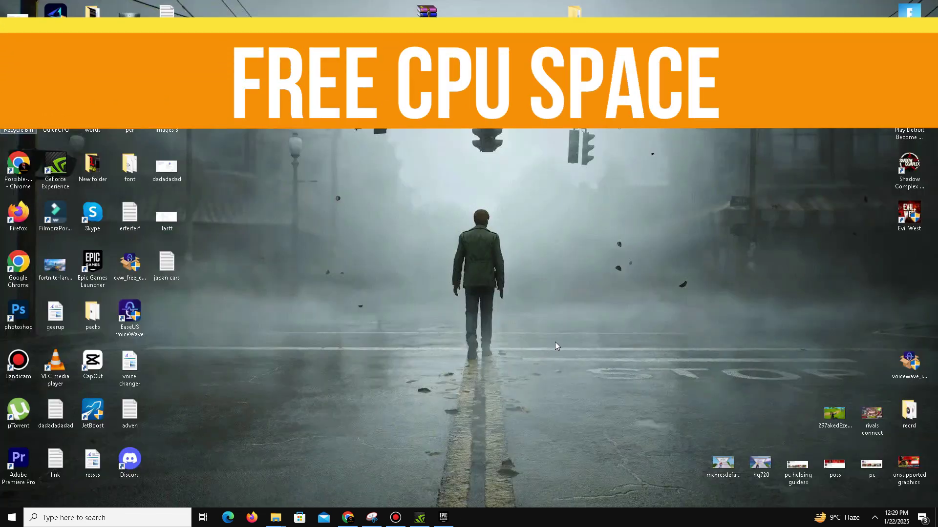
# - Launch Task Manager from the taskbar and inspect the NVIDIA GeForce Experience process
pyautogui.rightClick(576, 521)
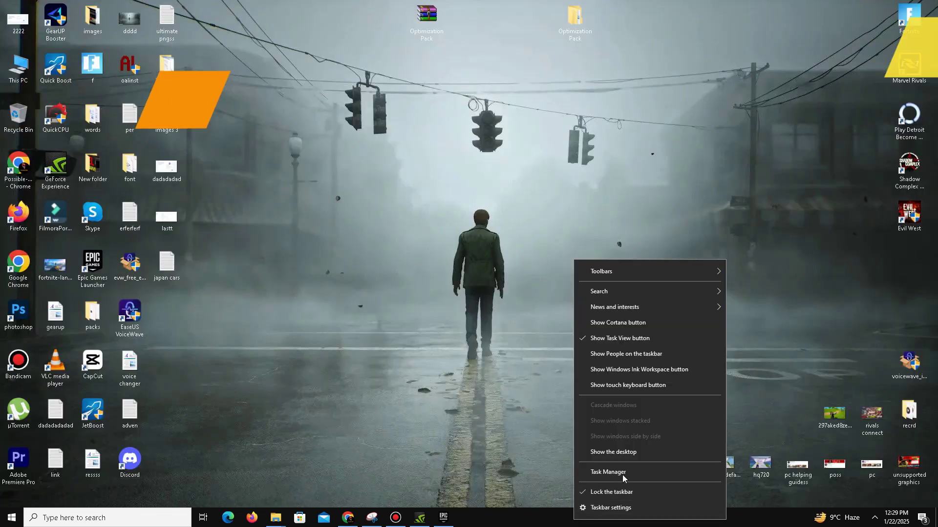
pyautogui.click(630, 471)
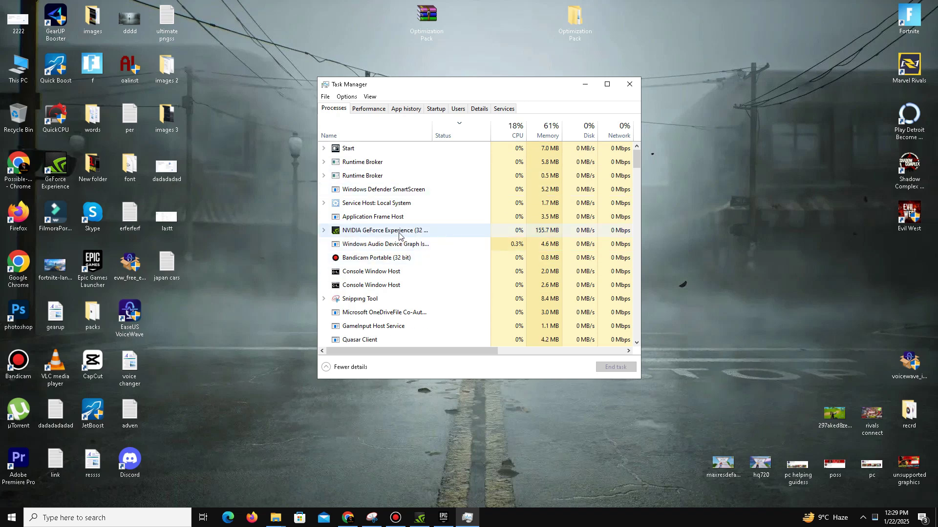
pyautogui.rightClick(399, 233)
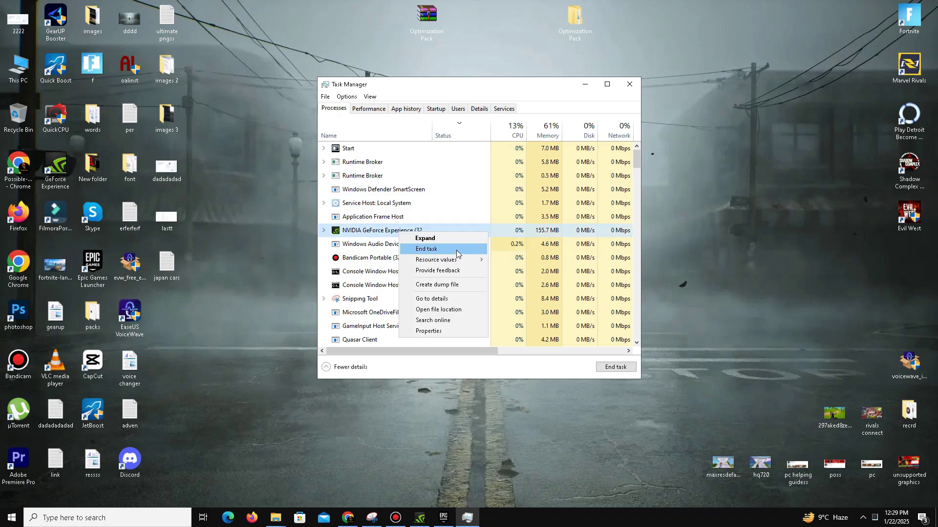
pyautogui.click(368, 110)
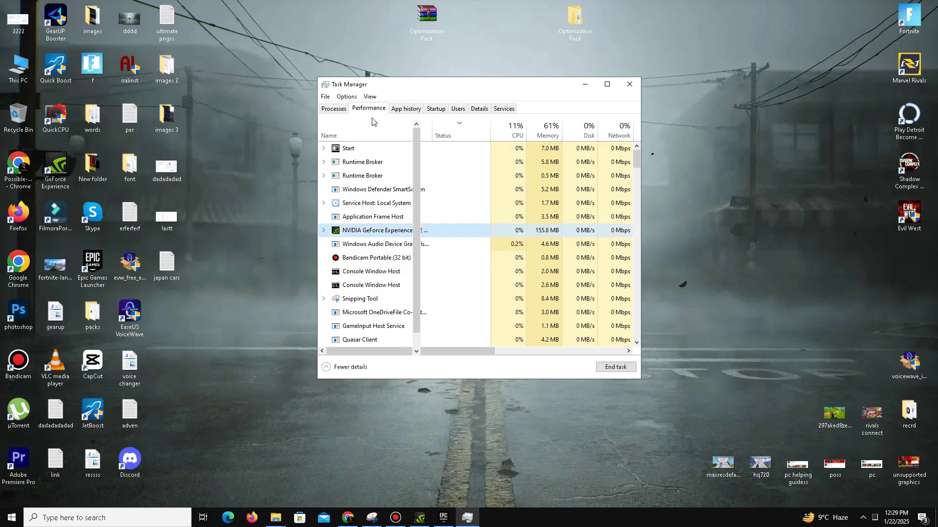